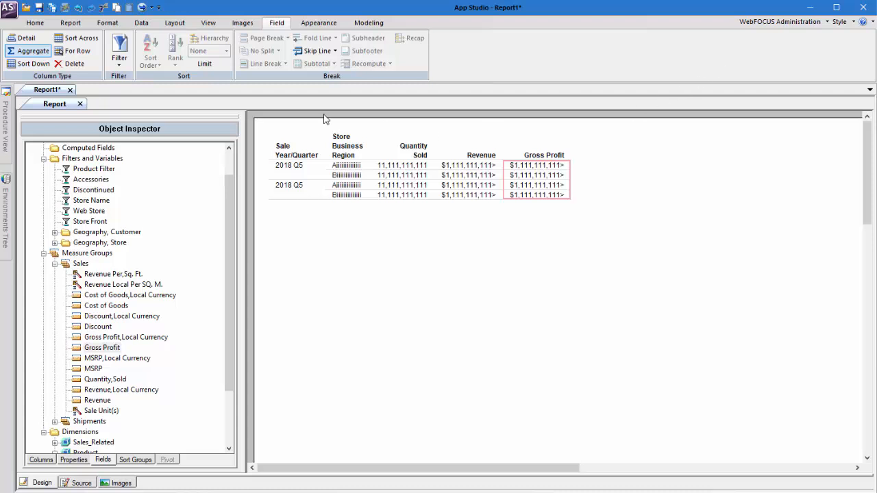
- Set the report's output format to the User option among the styled report formats
click(106, 23)
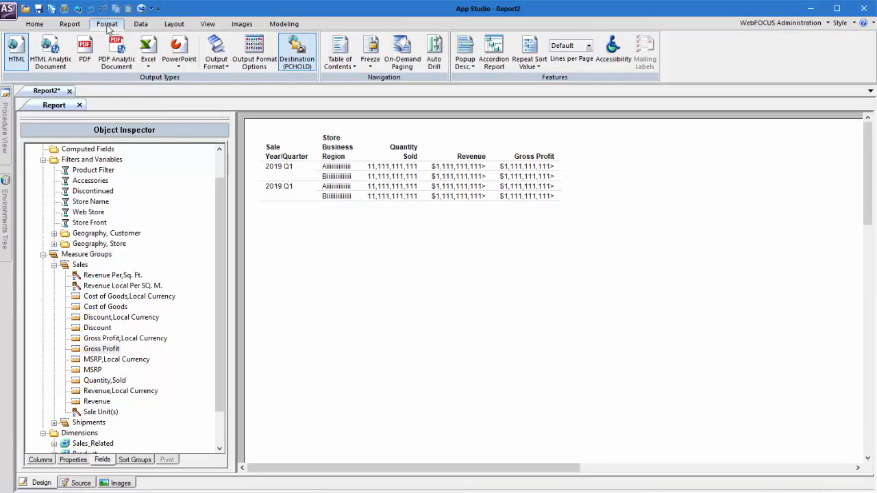
click(216, 60)
mouse_move(239, 79)
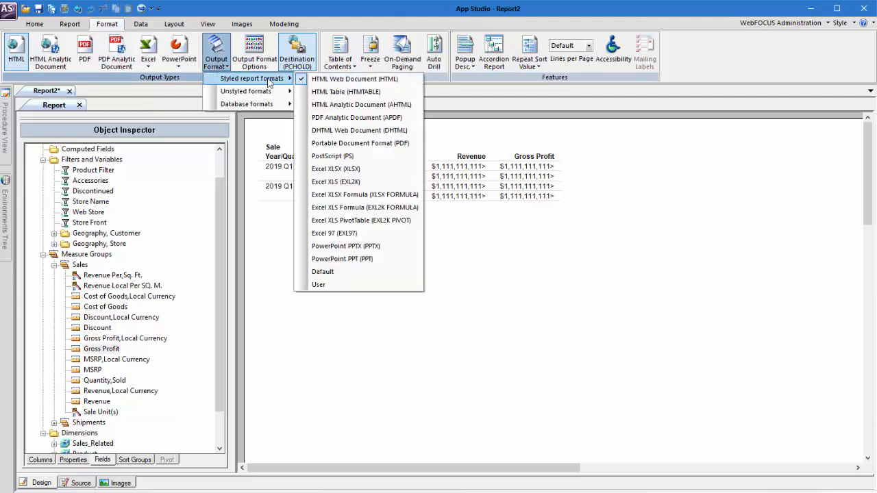
click(329, 287)
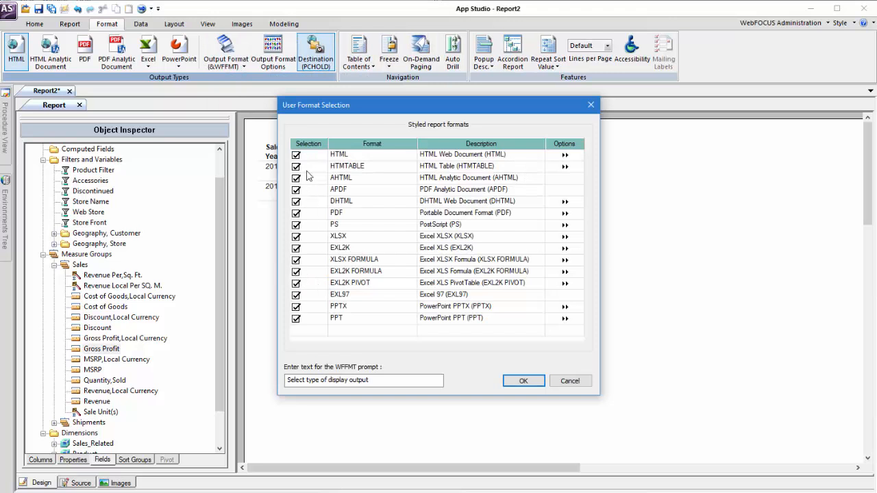
- Limit the user-selectable output formats to HTML, AHTML, PDF and XLSX, keeping the XLSX format options at their defaults
click(295, 166)
click(295, 190)
click(295, 201)
click(295, 224)
click(296, 248)
click(296, 259)
click(295, 270)
click(295, 283)
click(296, 294)
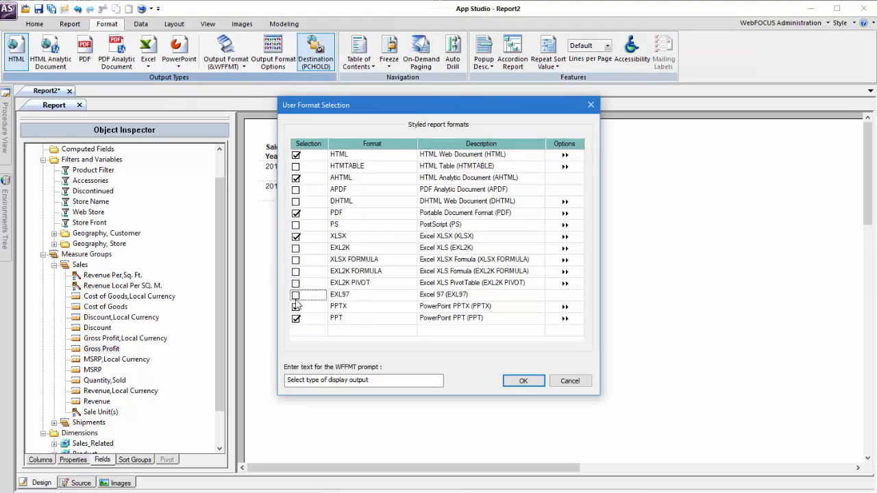
click(295, 306)
click(295, 318)
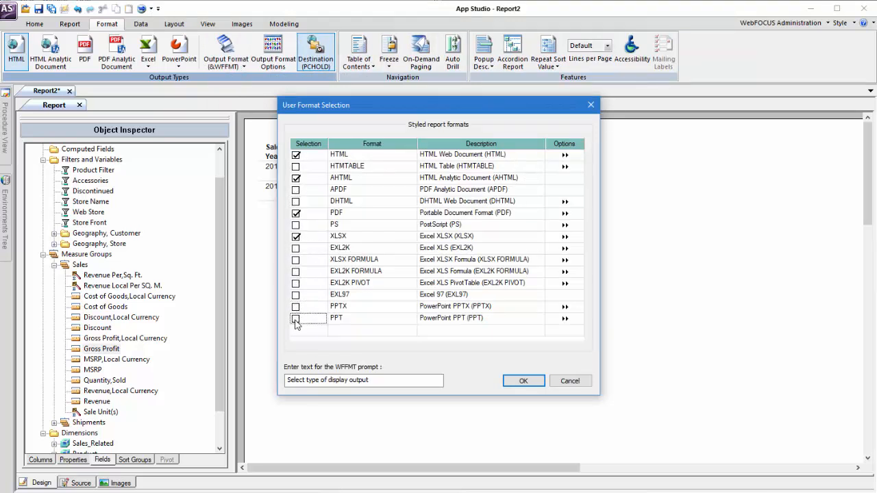
click(575, 239)
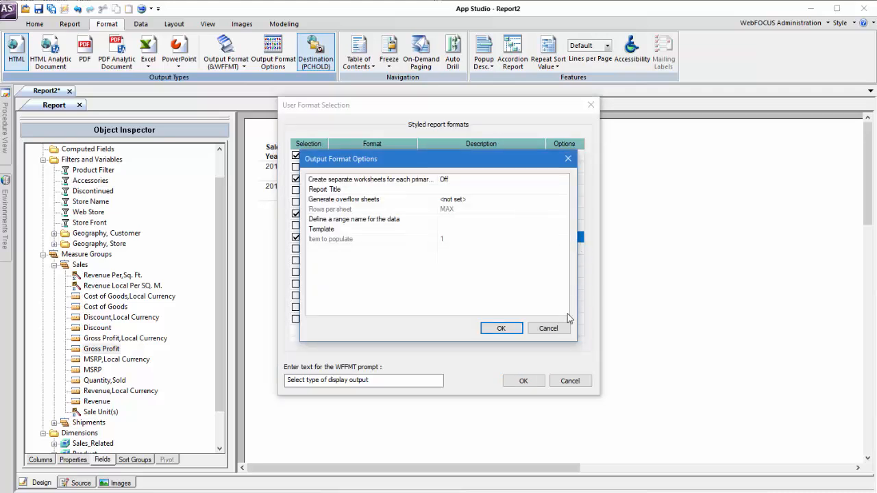
click(552, 329)
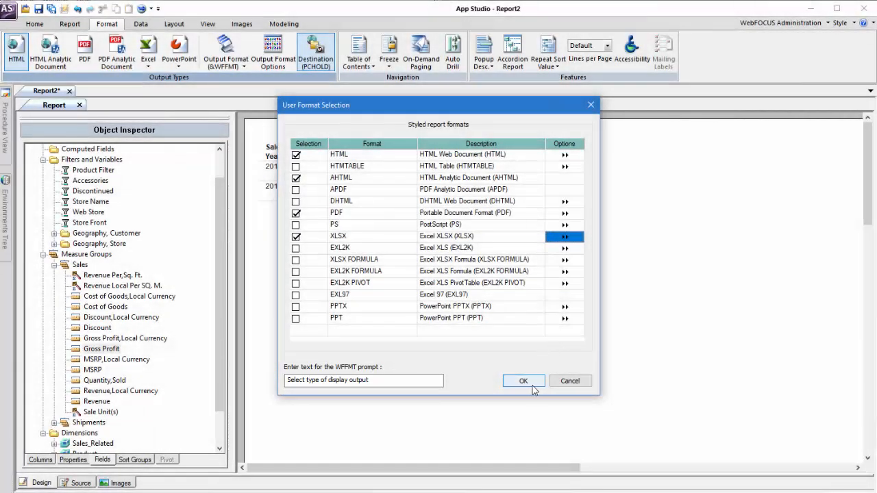
click(526, 383)
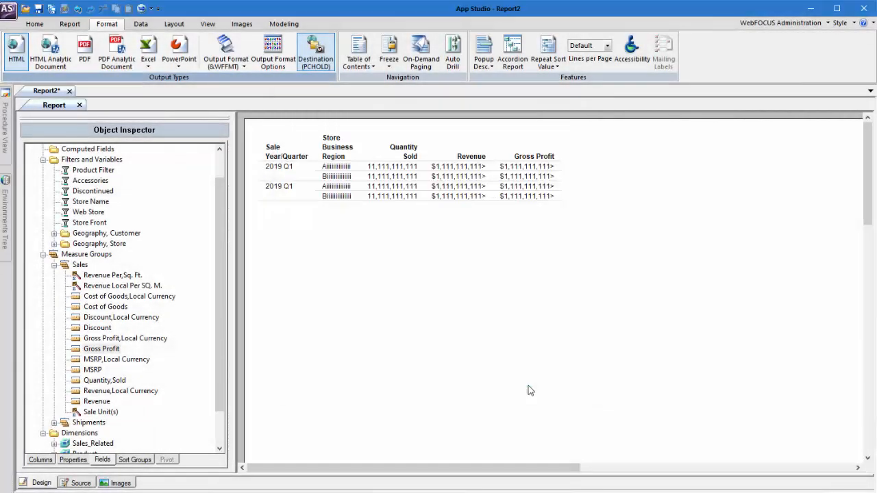
- Create a new empty style block for Excel in the report's styling
click(70, 24)
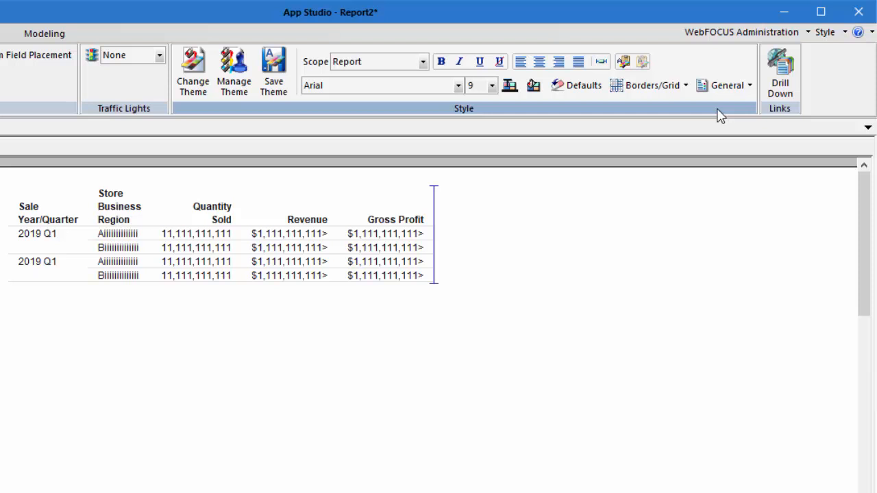
click(727, 89)
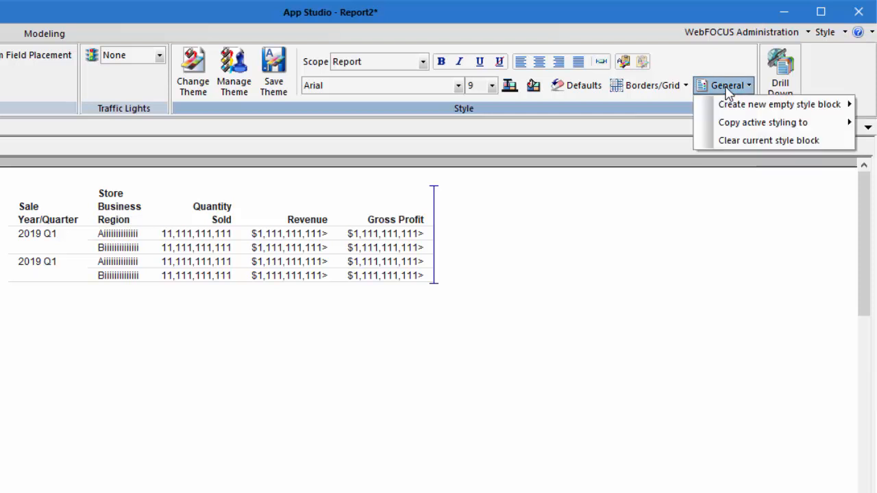
mouse_move(727, 110)
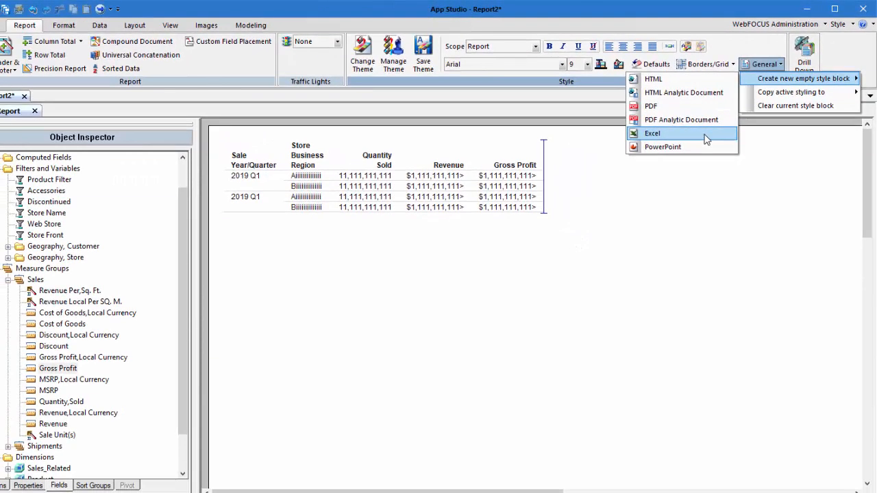
click(706, 140)
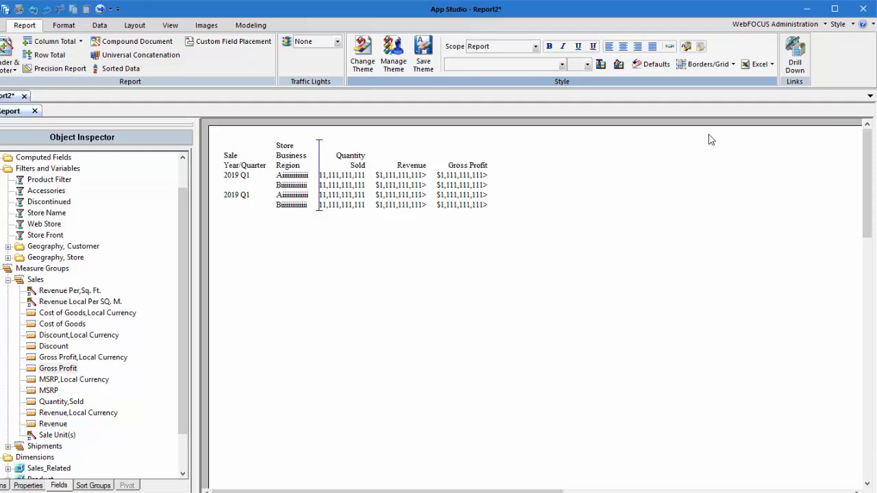
- Apply identical light, solid black borders on all sides of the report in the Excel style block
click(706, 64)
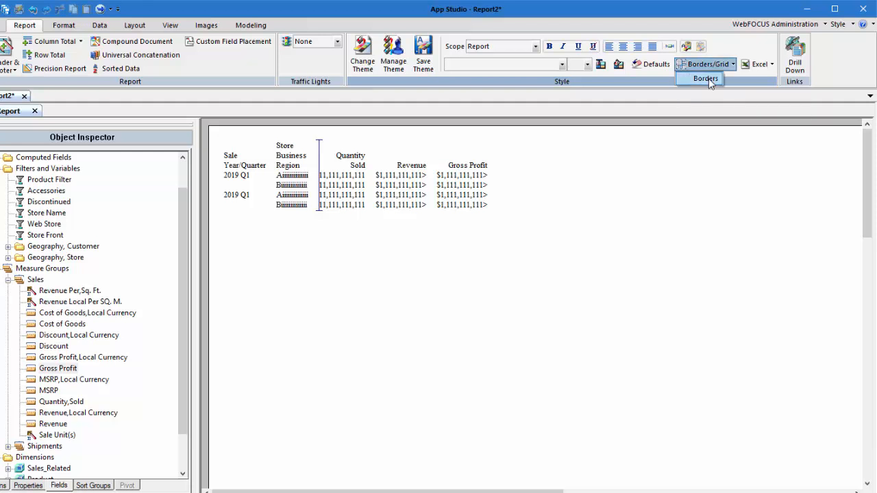
click(711, 79)
click(457, 163)
click(444, 181)
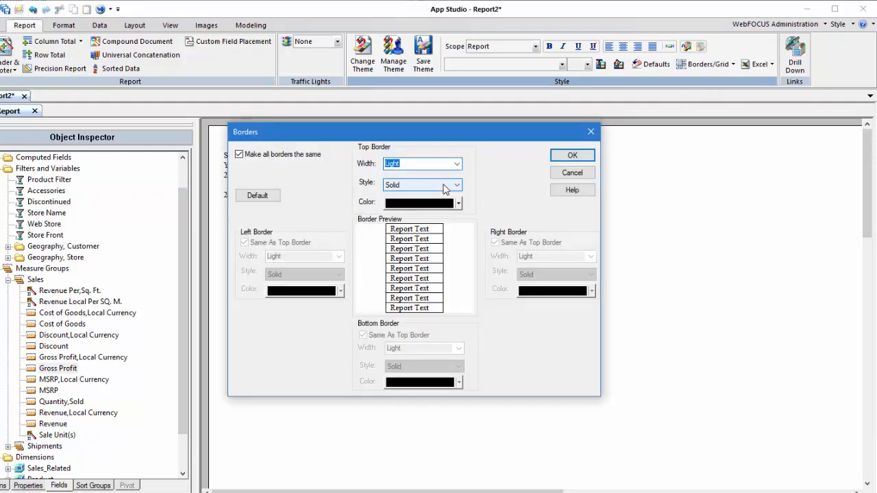
click(568, 159)
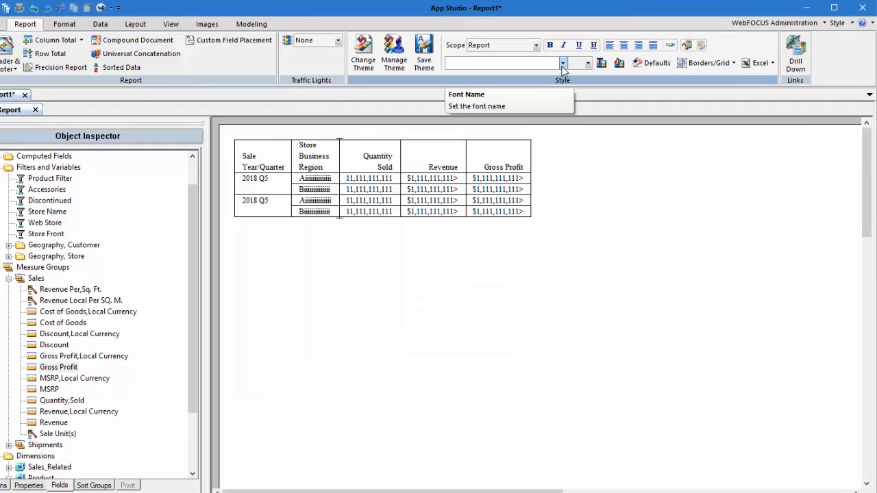
- Set the font of the whole report to Calibri in the Excel style block
click(562, 63)
scroll(553, 114, down, 15)
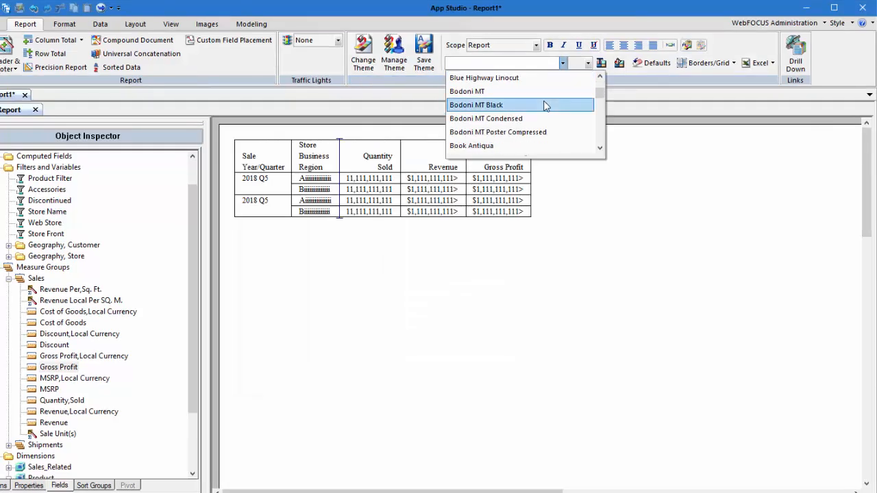
scroll(540, 105, down, 8)
scroll(544, 107, up, 2)
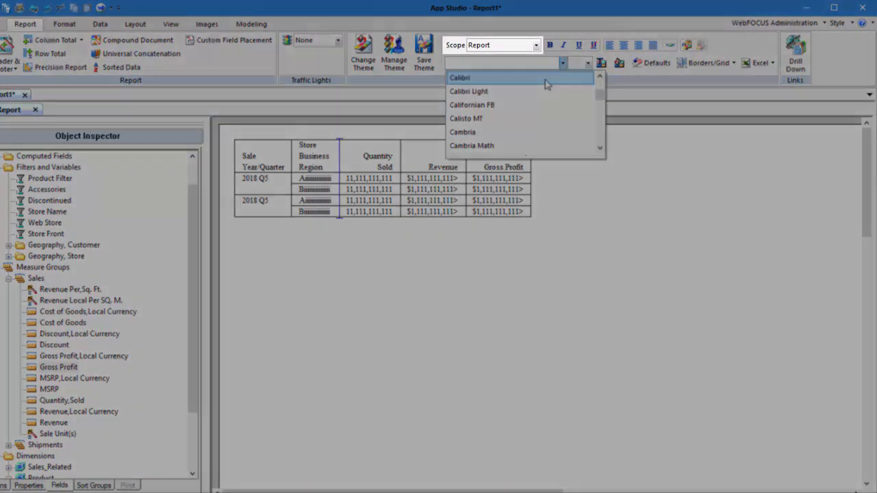
click(546, 81)
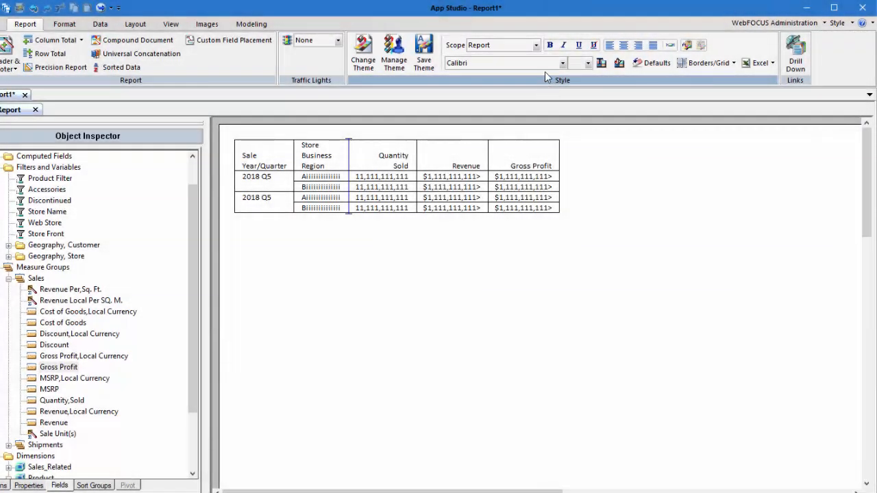
- Make the report's column titles bold in the Excel style block
click(537, 45)
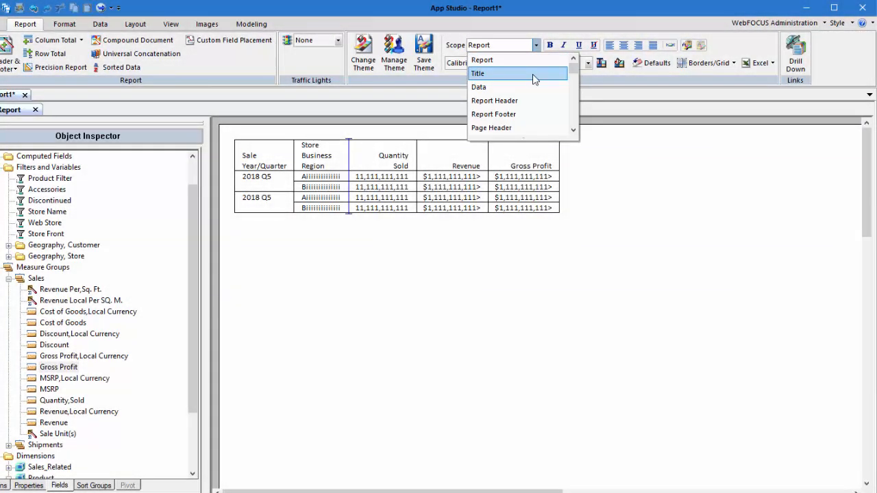
click(533, 73)
click(548, 45)
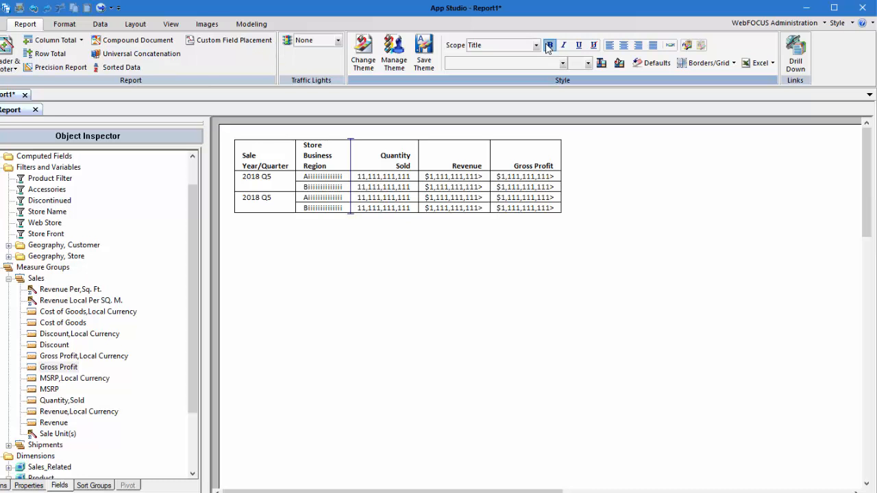
- Activate the General style block and copy its styling to HTML
click(771, 63)
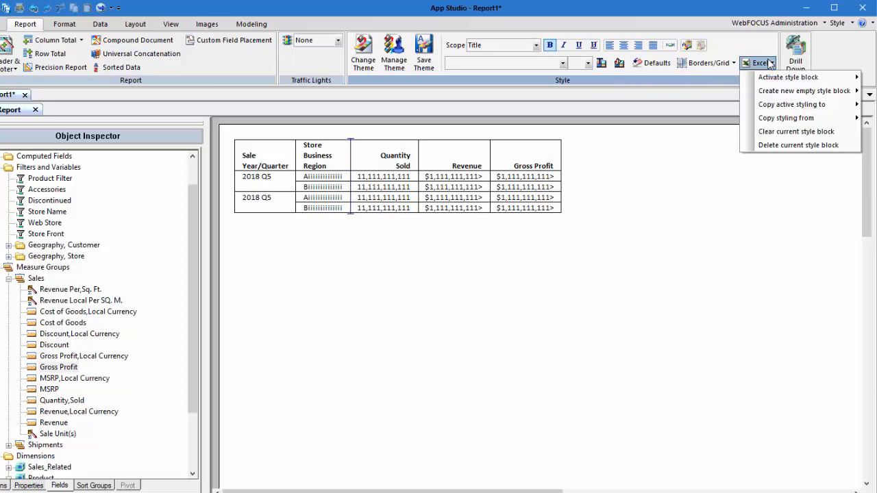
mouse_move(763, 77)
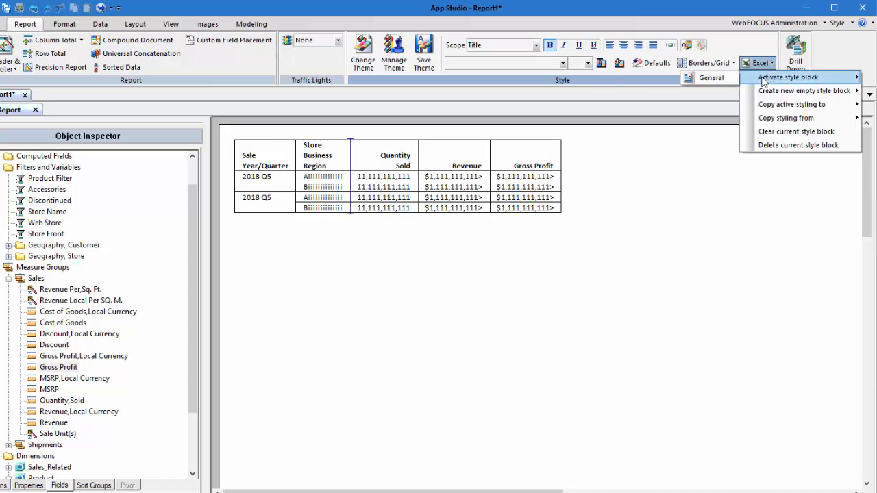
click(716, 79)
click(765, 63)
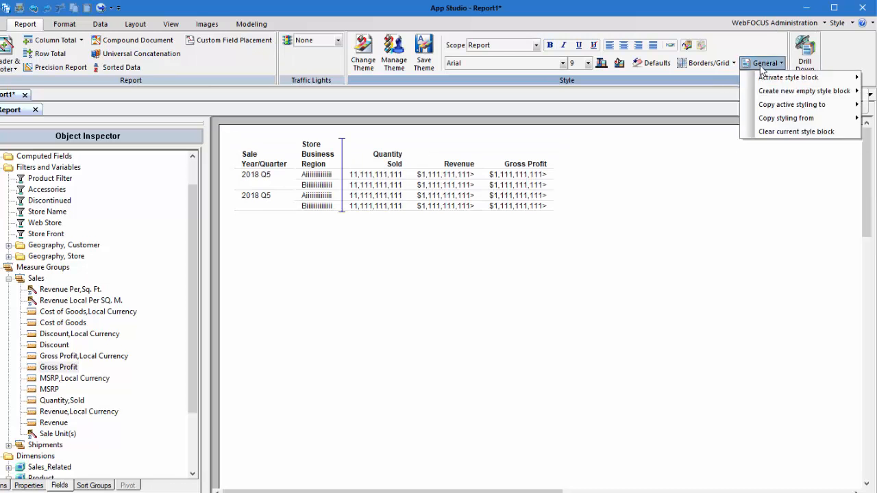
mouse_move(760, 104)
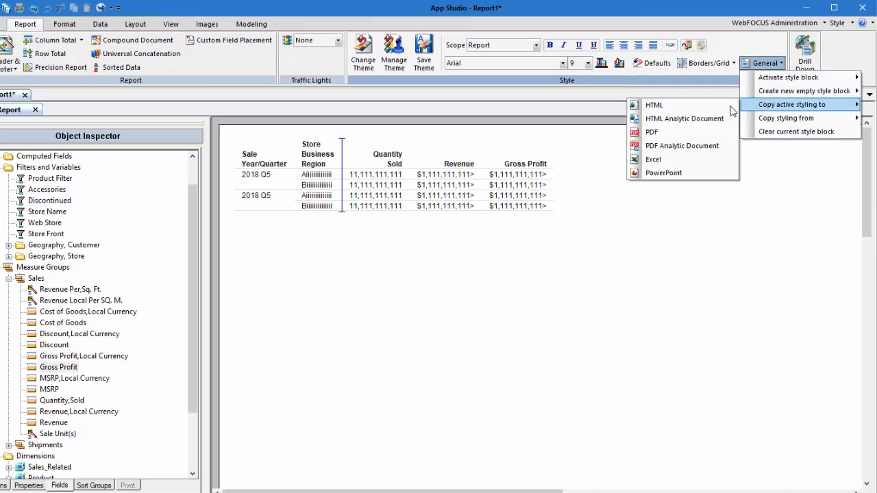
click(693, 106)
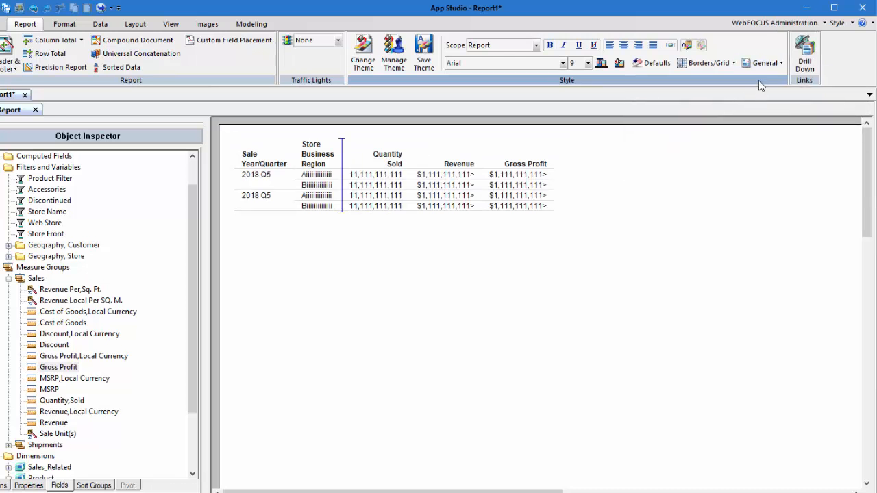
- Activate the HTML style block and set the whole report's font to Myriad Pro
click(766, 64)
mouse_move(756, 78)
click(712, 79)
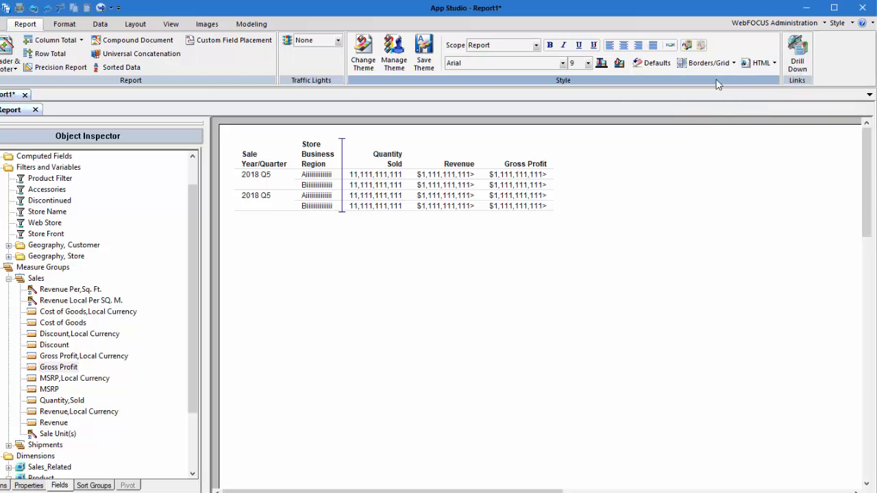
click(563, 63)
click(601, 102)
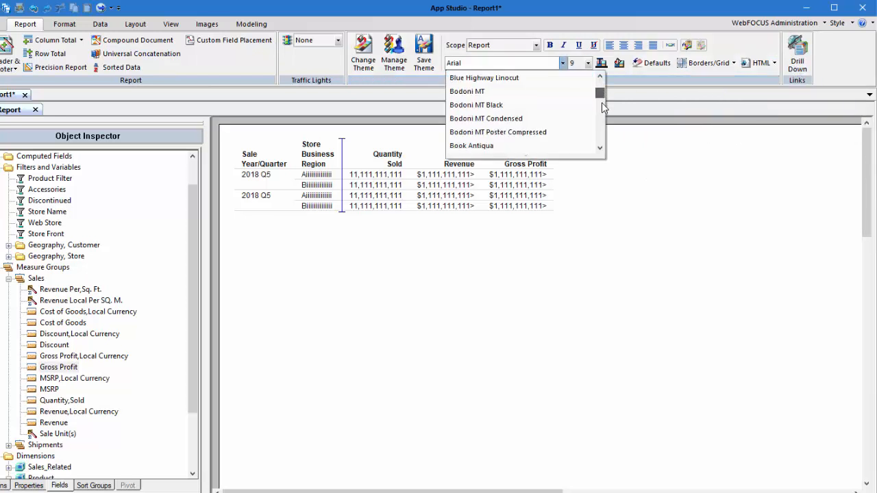
drag(601, 103, 599, 118)
scroll(577, 120, down, 10)
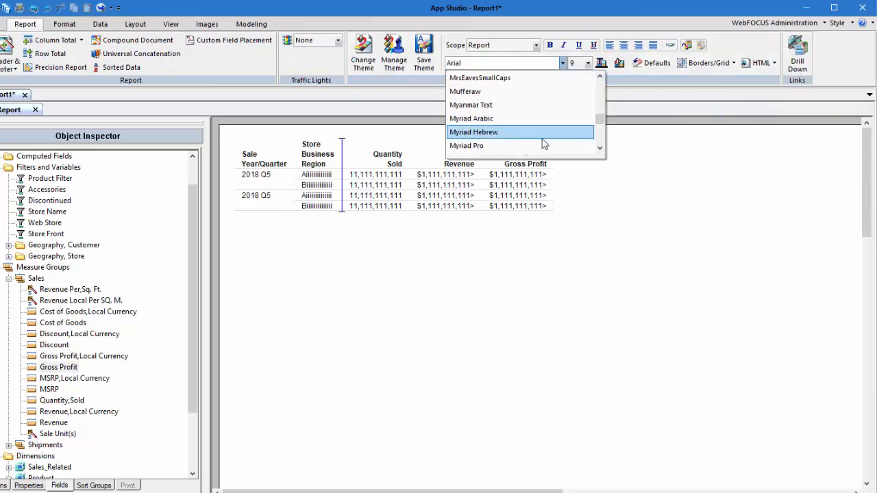
click(543, 145)
- Give the report's data rows alternating background colors, with light beige as the first color and white as the second
click(535, 45)
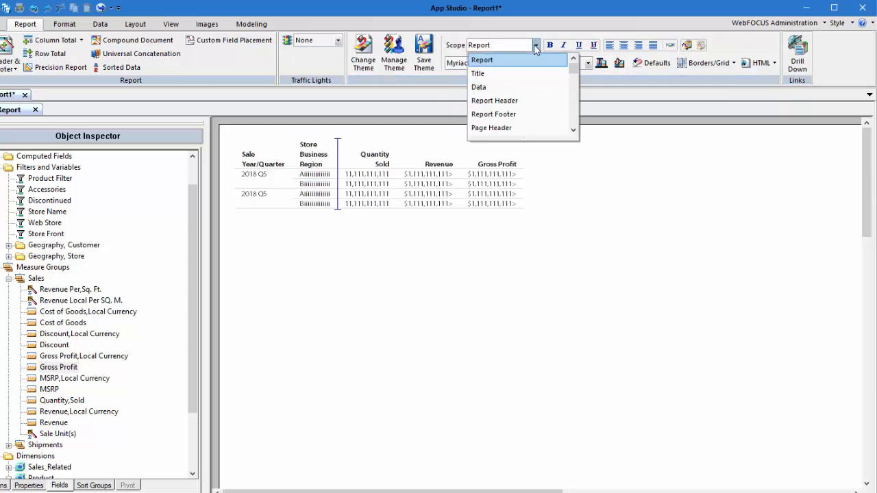
click(507, 86)
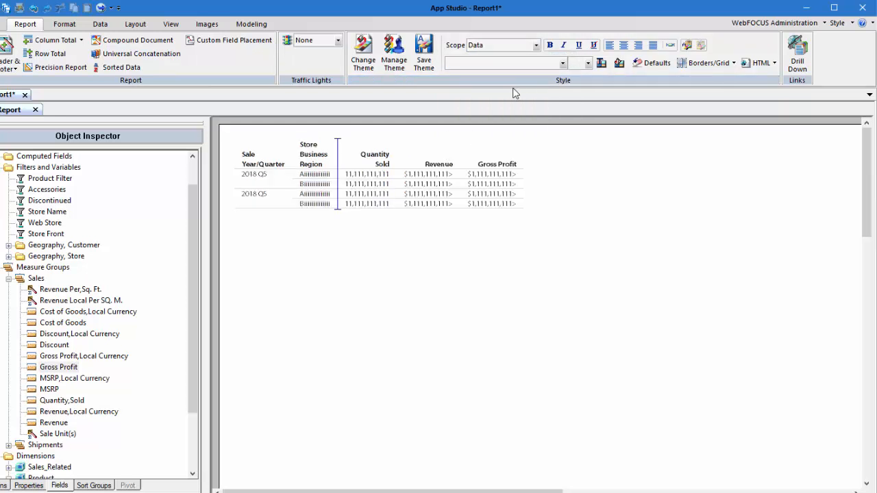
click(618, 63)
click(418, 325)
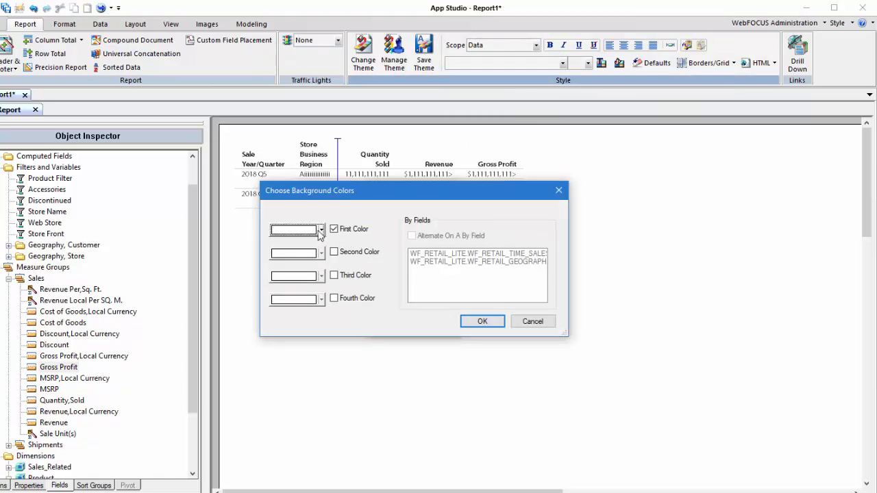
click(321, 231)
click(411, 308)
click(430, 254)
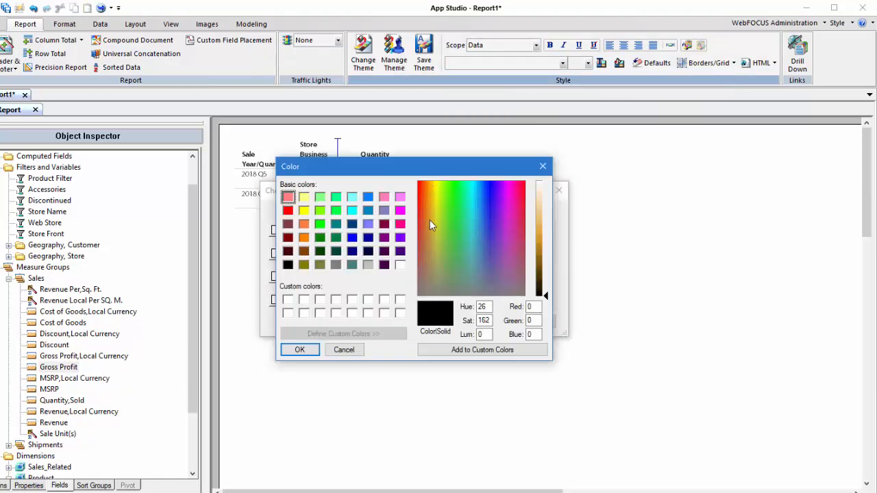
click(537, 206)
click(300, 350)
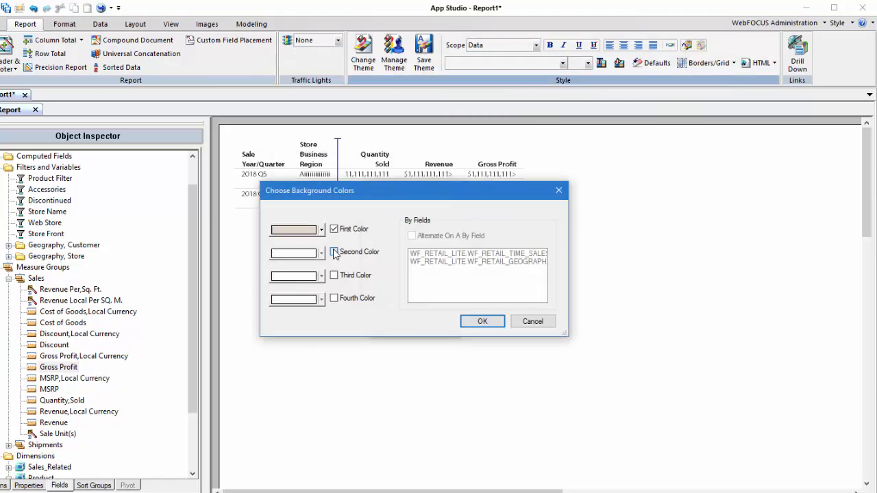
click(482, 322)
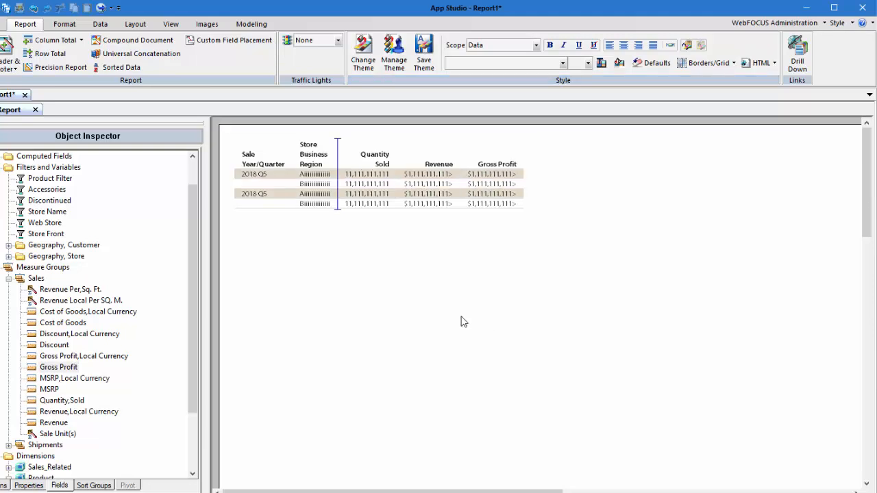
- Run the report in the browser with HTML Web Document (HTML) as the display output
click(105, 7)
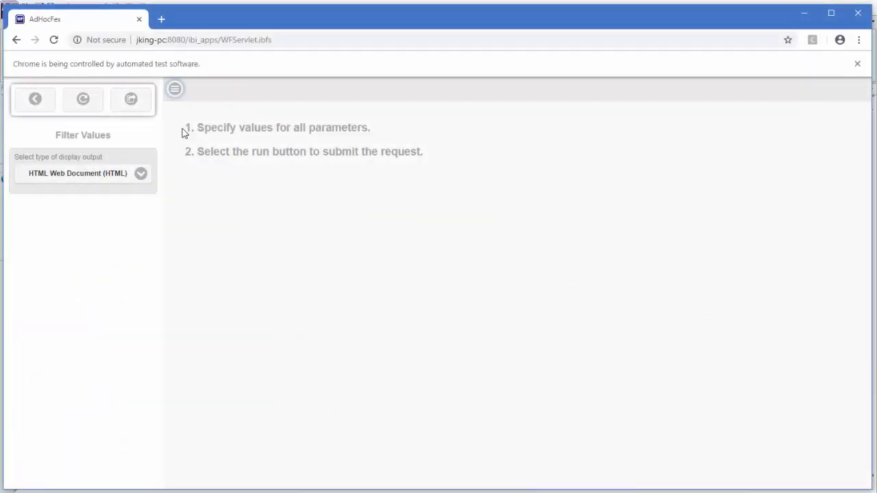
click(128, 103)
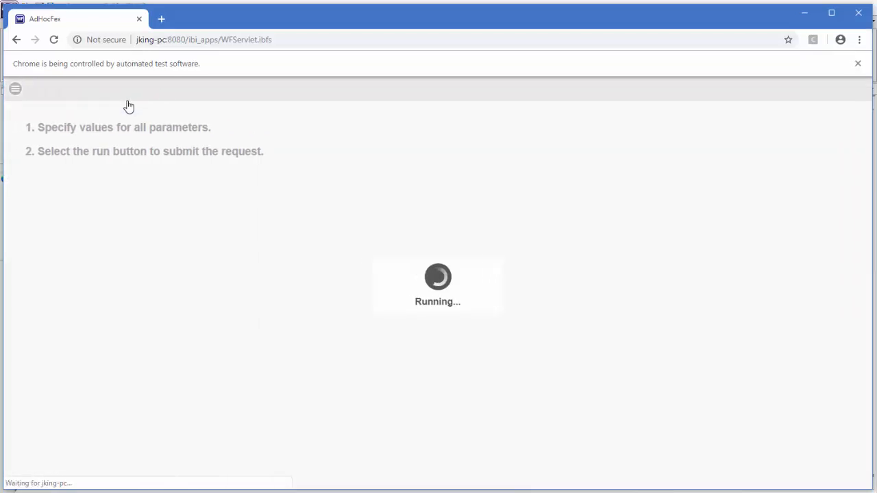